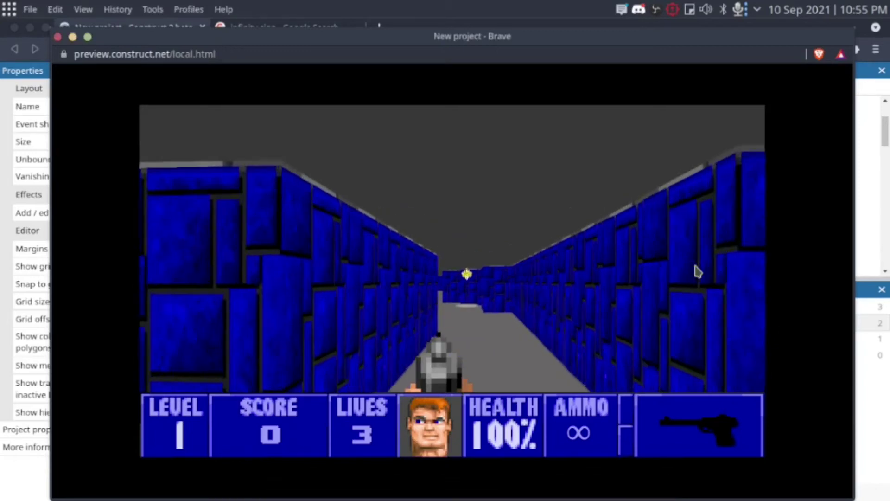
- Playtest the 3D shooter by walking down the blue corridor and shooting the first guard around the left corner
key("Up")
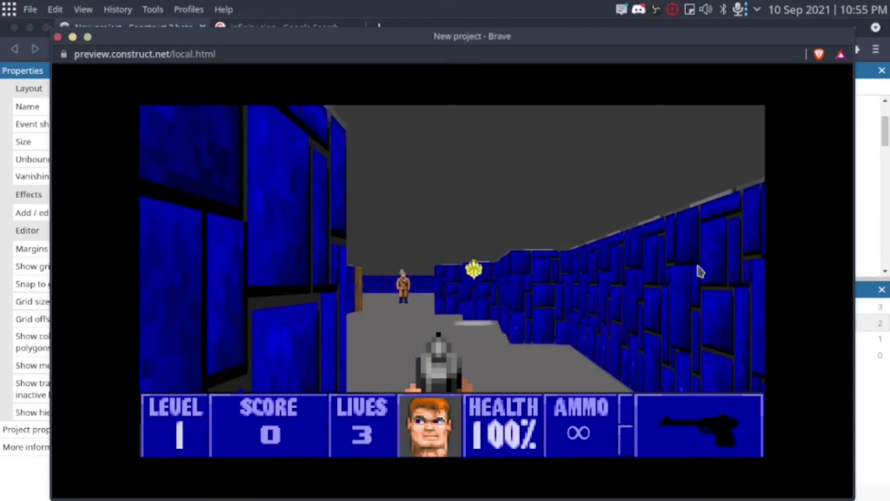
key("Left")
- Advance through the wood-edged opening and shoot the guard ahead and the one to the left
key("Up")
key("Left")
key("space")
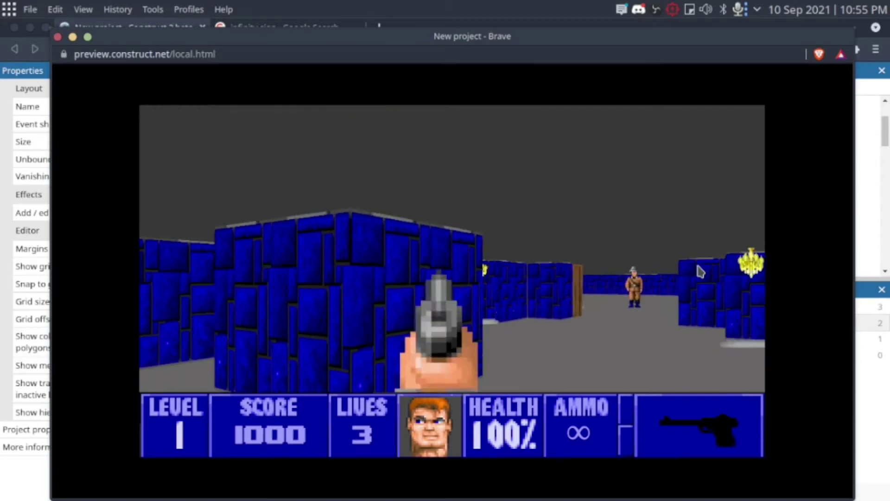
key("Right")
key("Up")
key("Up")
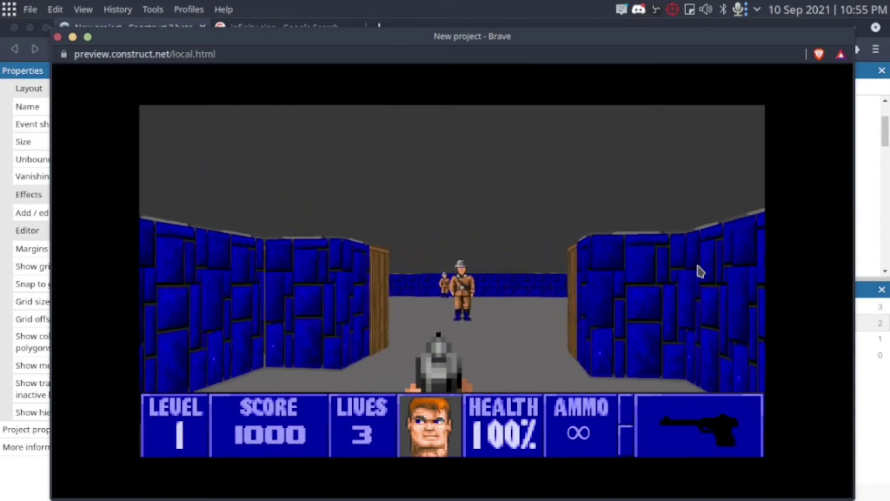
key("space")
key("Left")
key("Left")
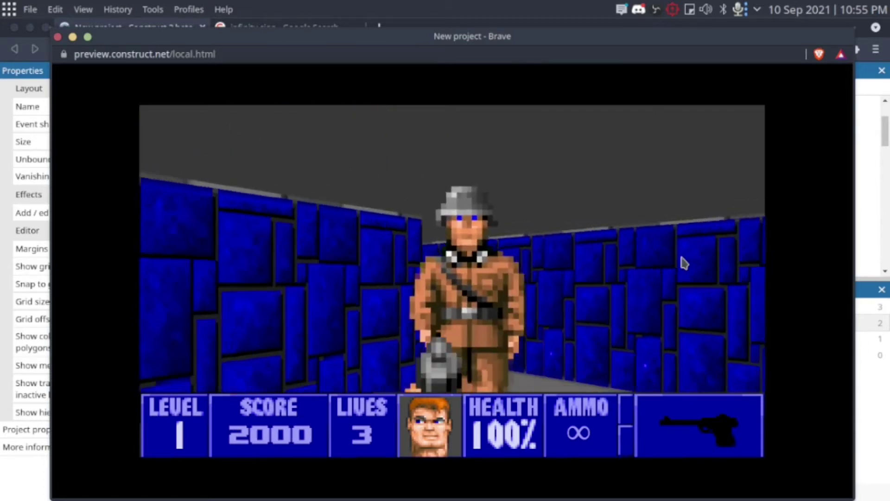
key("space")
- Turn back toward the open hall, move in and shoot the remaining distant guard
key("Right")
key("Right")
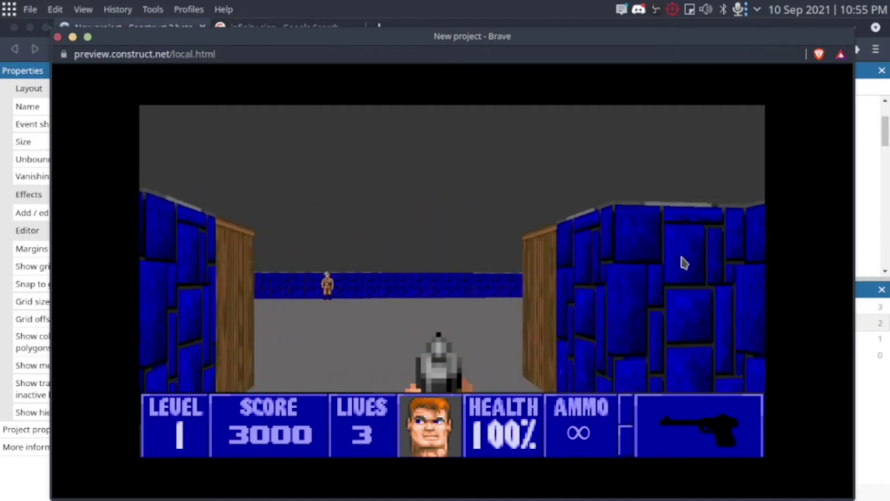
key("Up")
key("Up")
key("Right")
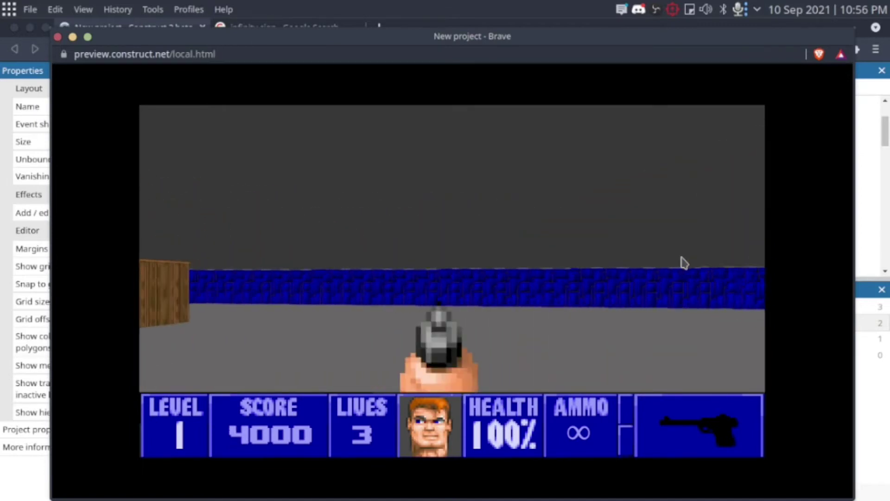
key("Right")
key("Left")
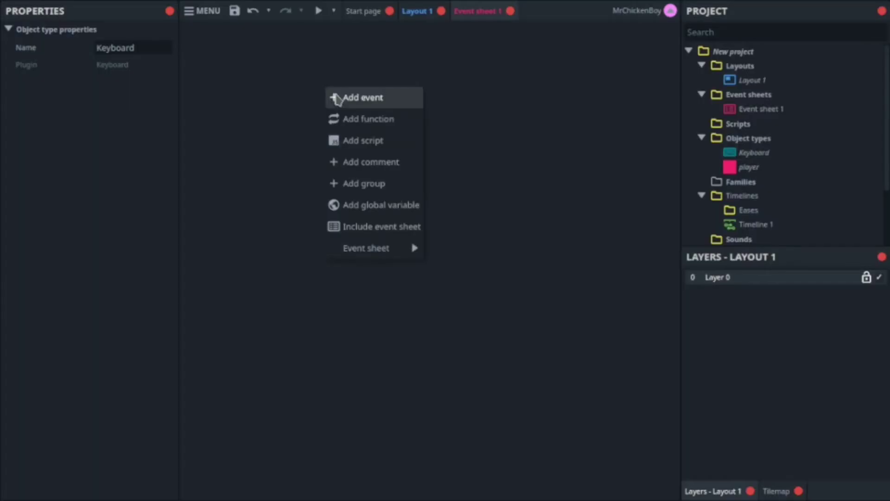
- Add an event with the Keyboard condition Key is down, set to the Space key
left_click(336, 95)
double_click(437, 165)
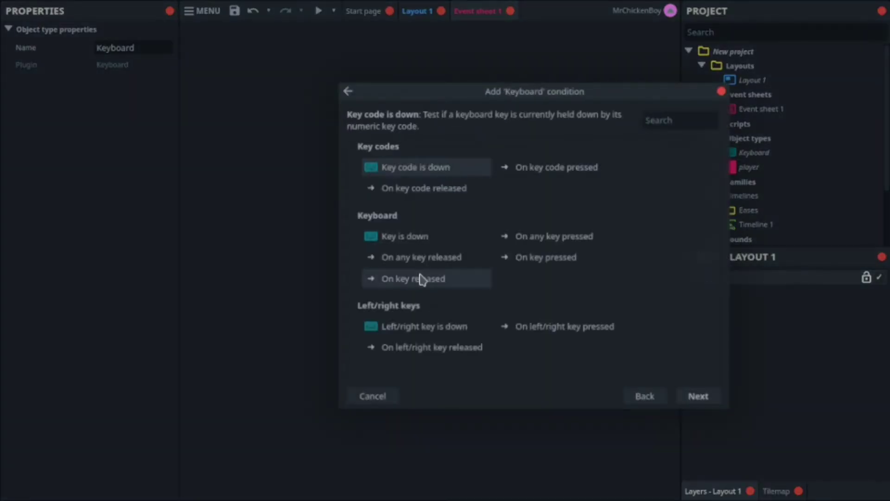
double_click(407, 239)
key("space")
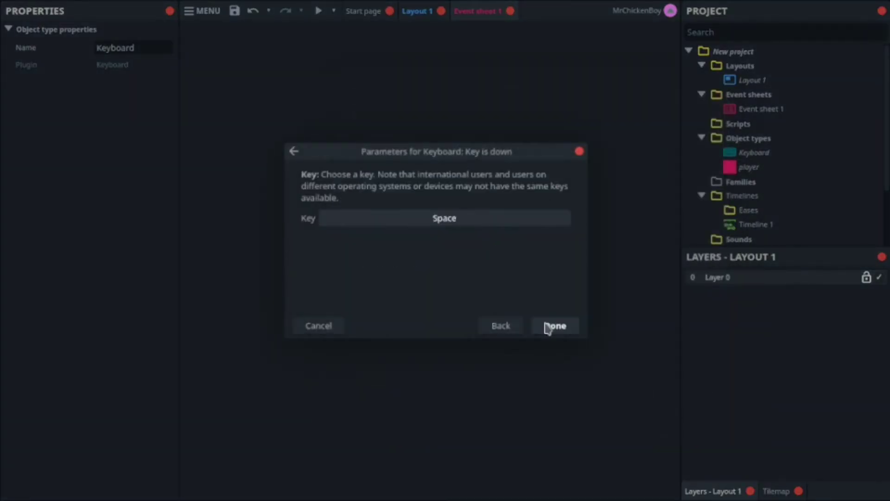
left_click(547, 329)
- Choose the player's Rotate counter-clockwise action for the Space key event
left_click(503, 64)
double_click(426, 187)
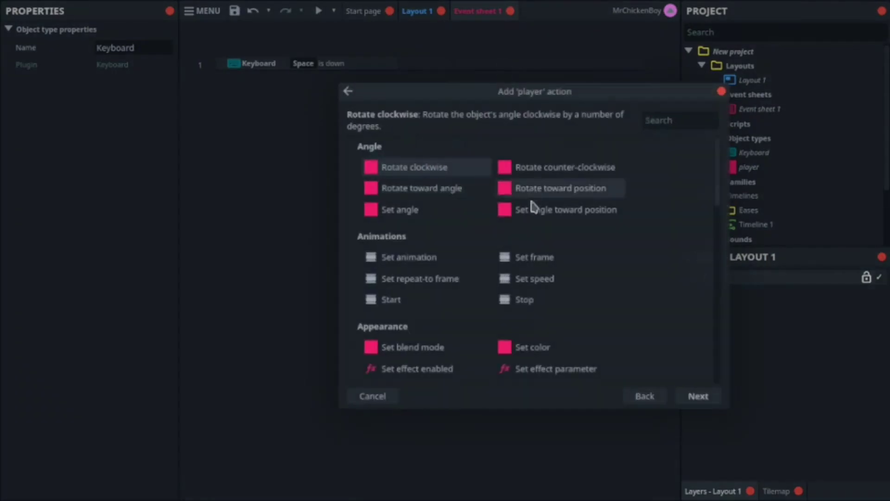
scroll(537, 195, "down", 1)
scroll(533, 206, "up", 1)
double_click(525, 171)
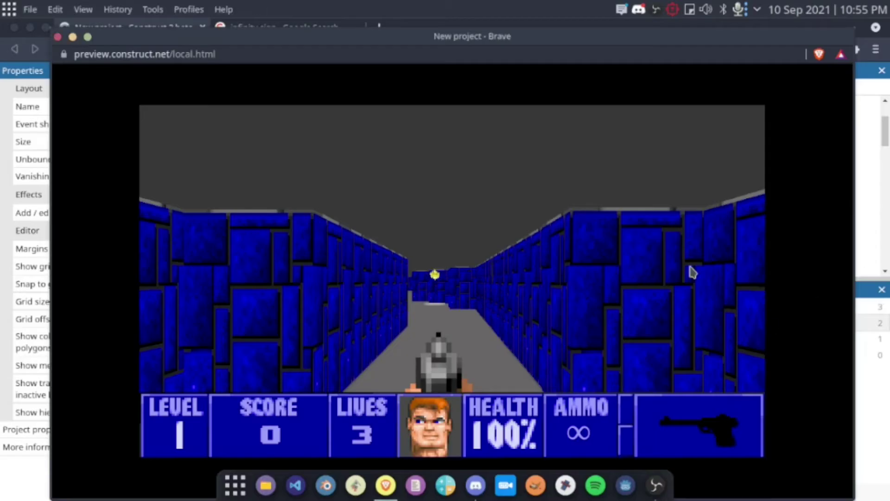
key("space")
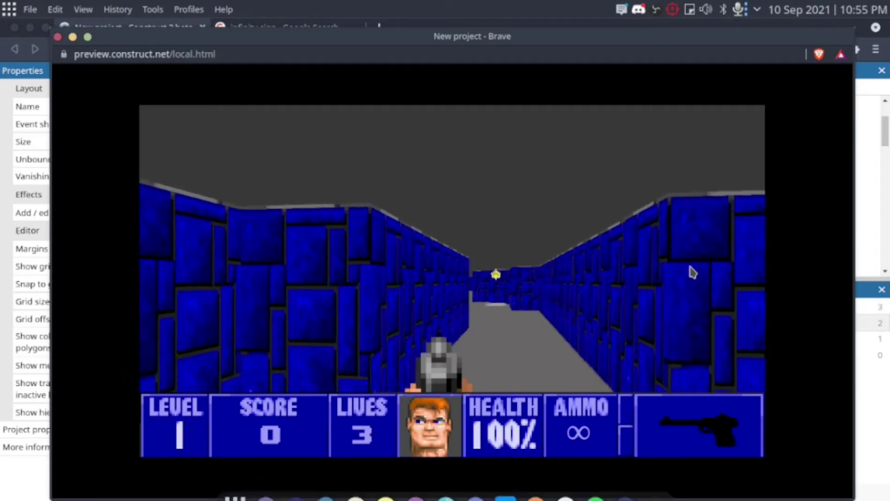
- Playtest the 3D shooter again, following the corridor and shooting the guard around the left corner
key("Up")
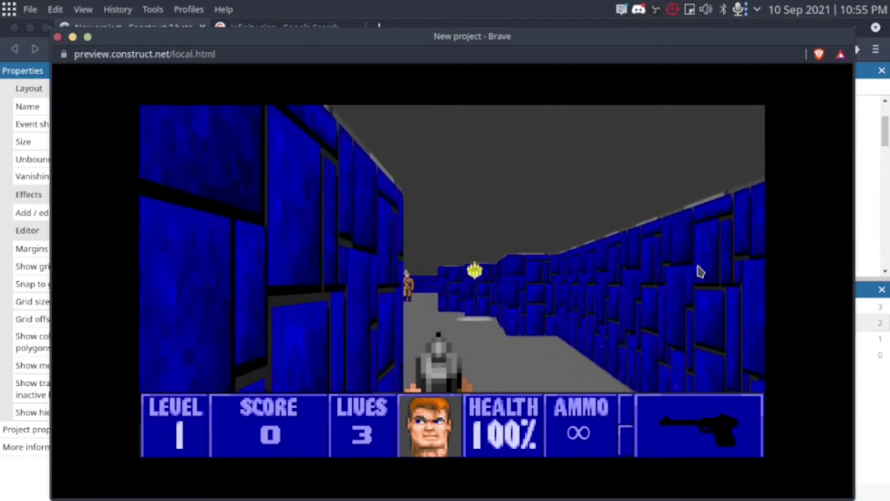
key("Left")
key("Up")
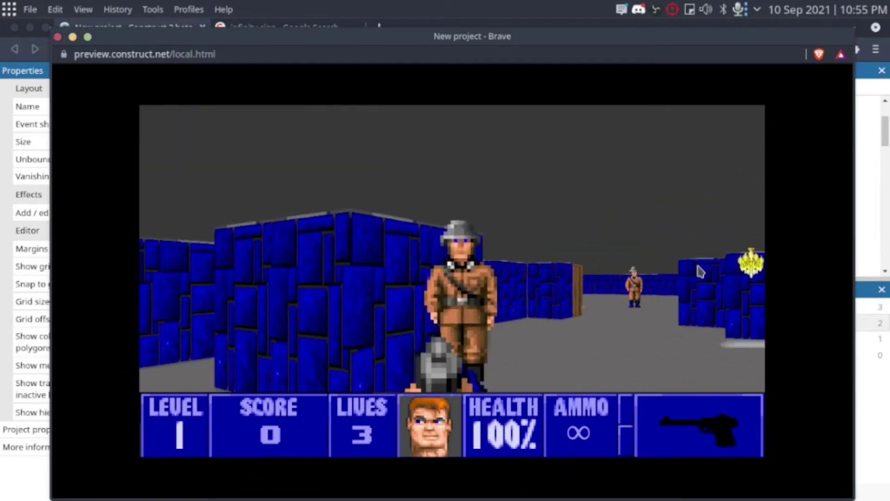
key("space")
- Move through the wood-edged opening and shoot the two nearest guards in the hall
key("Right")
key("Up")
key("Up")
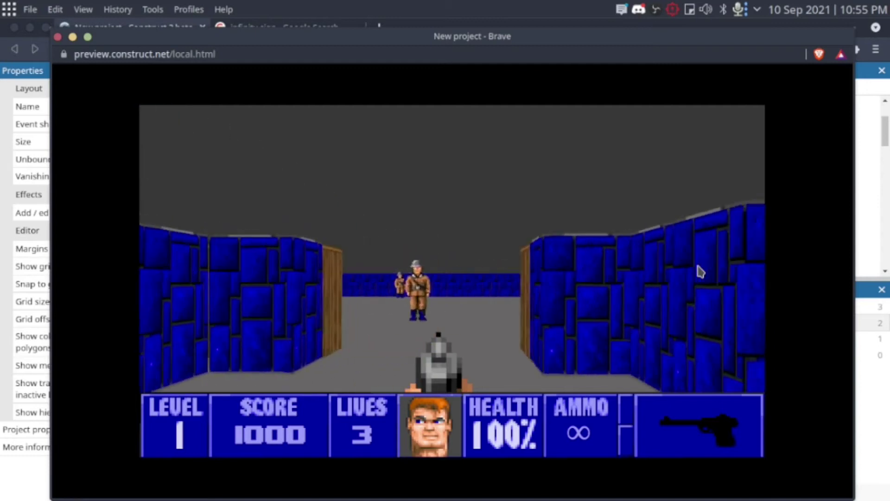
key("Up")
key("Left")
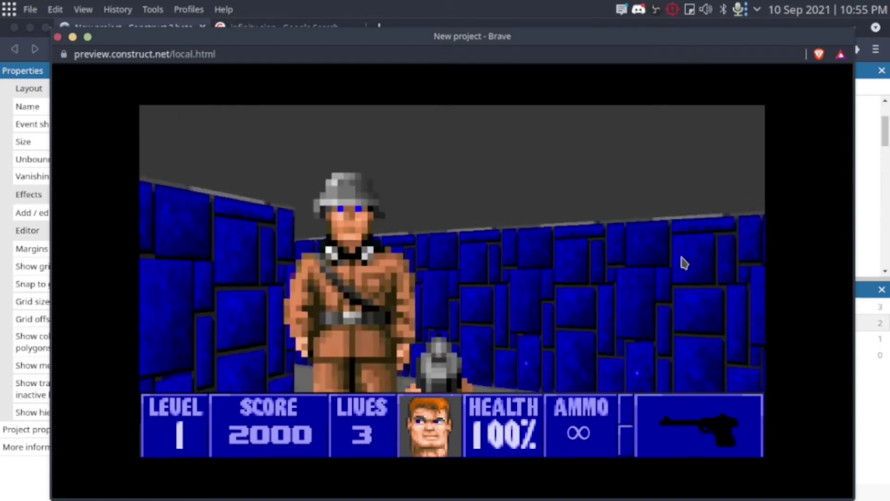
key("Down")
key("space")
- Turn toward the far blue wall of the hall and shoot the distant guard
key("Right")
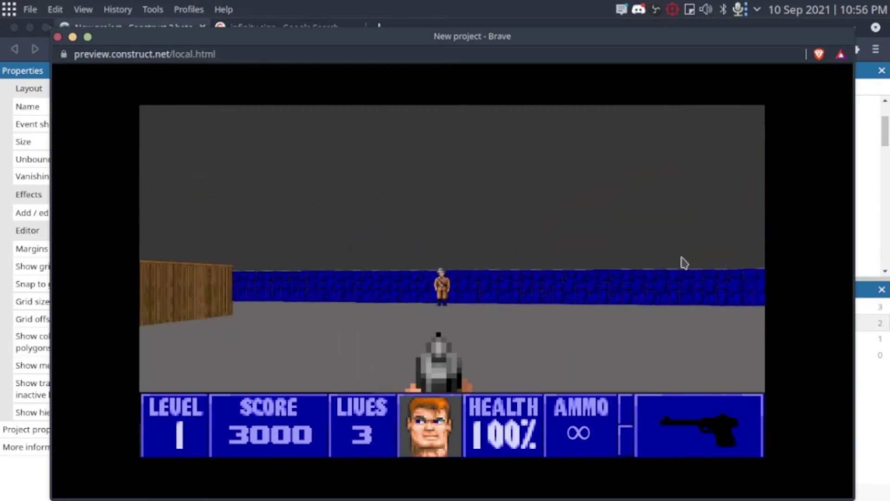
key("Right")
key("Left")
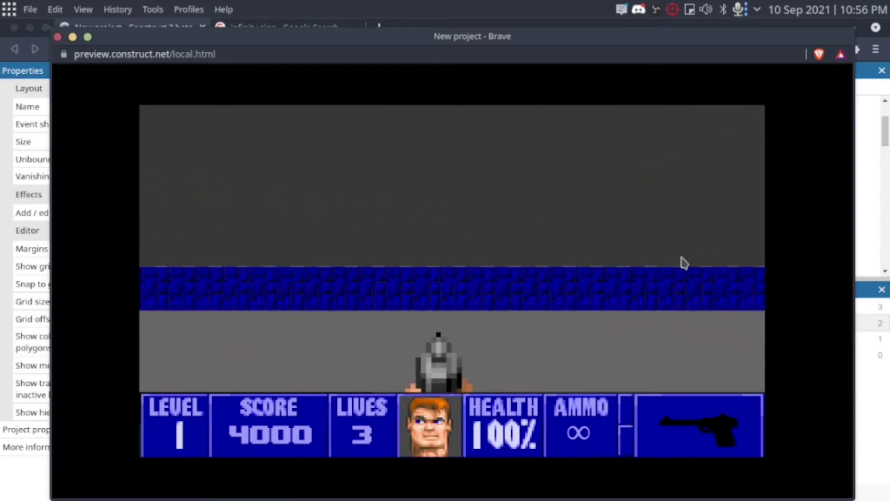
- Explore the large hall in the preview to examine its wood-panelled and blue stone walls
key("Up")
key("Left")
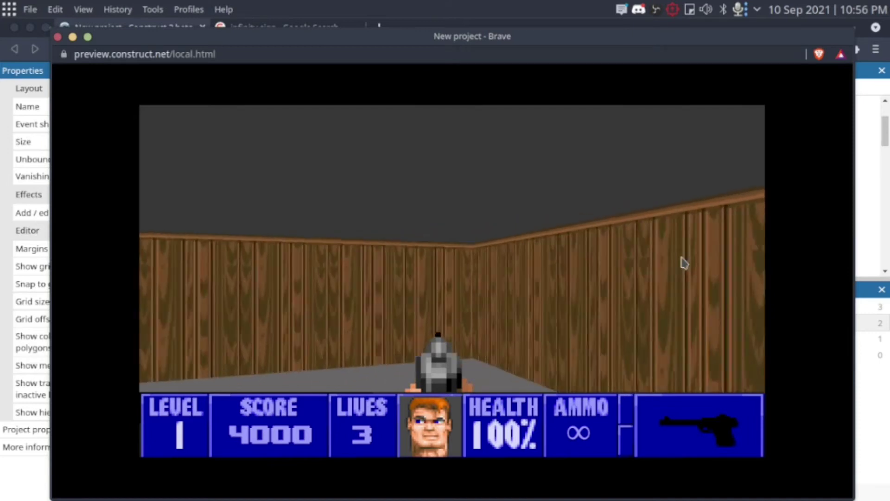
key("Right")
key("Down")
key("Right")
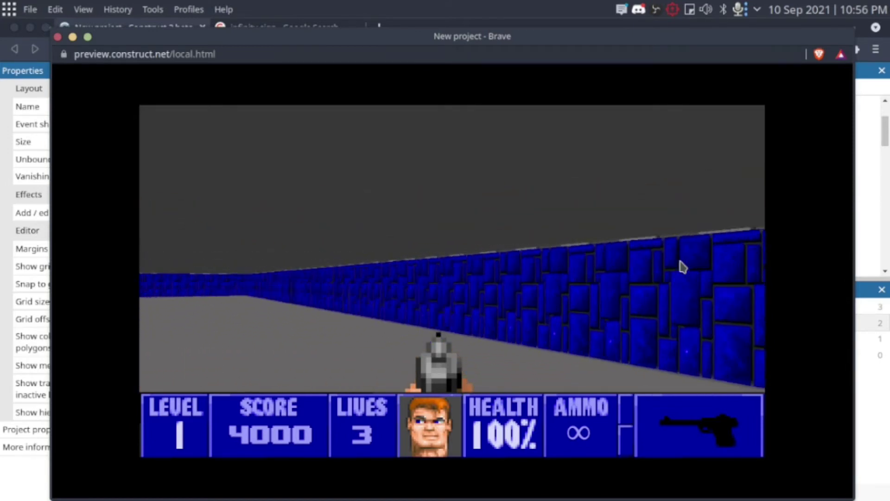
key("Left")
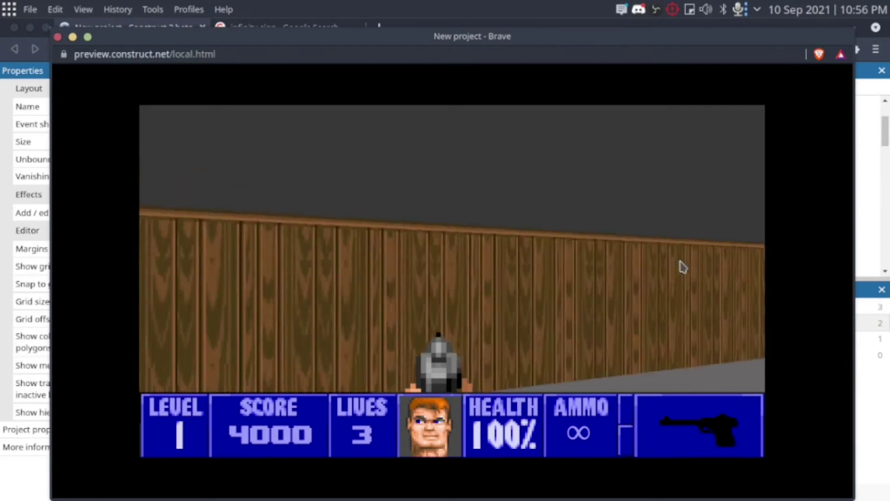
key("Up")
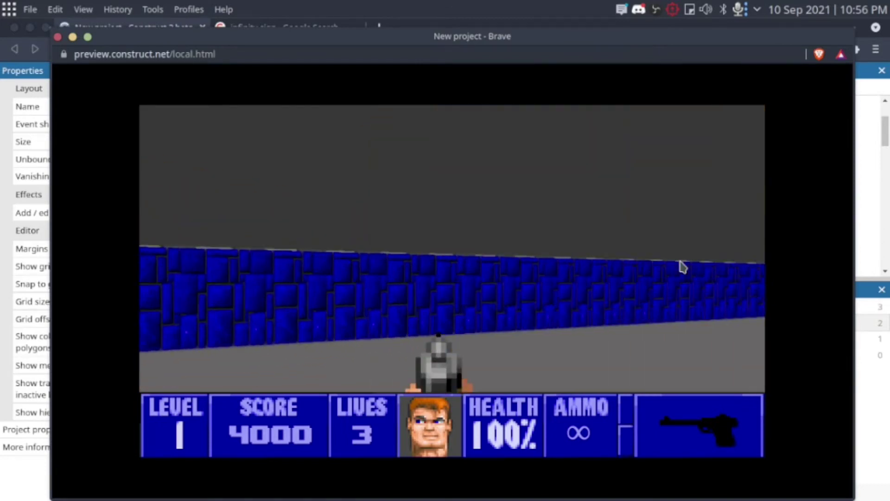
key("space")
key("Right")
key("Left")
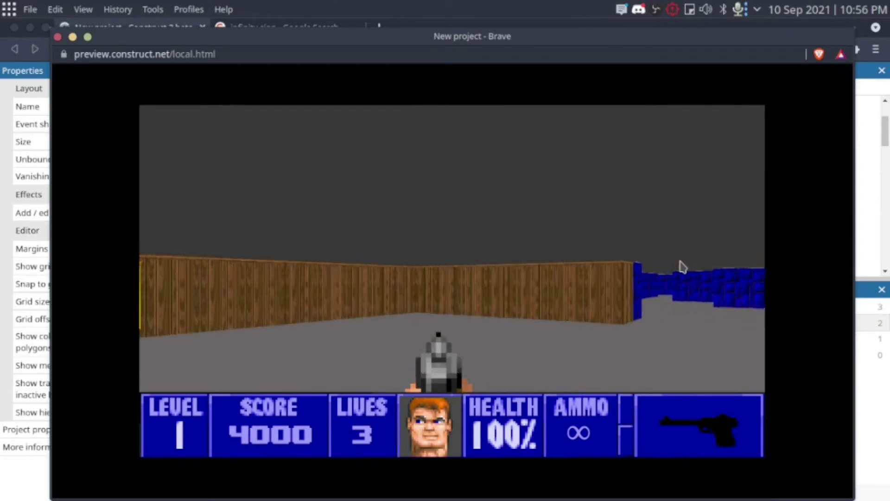
key("Right")
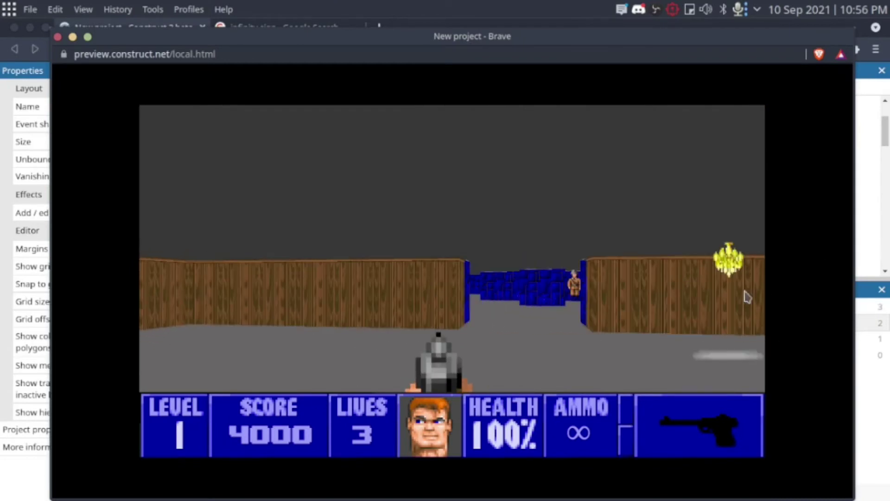
- Leave the wood-panelled hall through the blue opening and shoot the guard standing in the passage
key("Right")
key("Up")
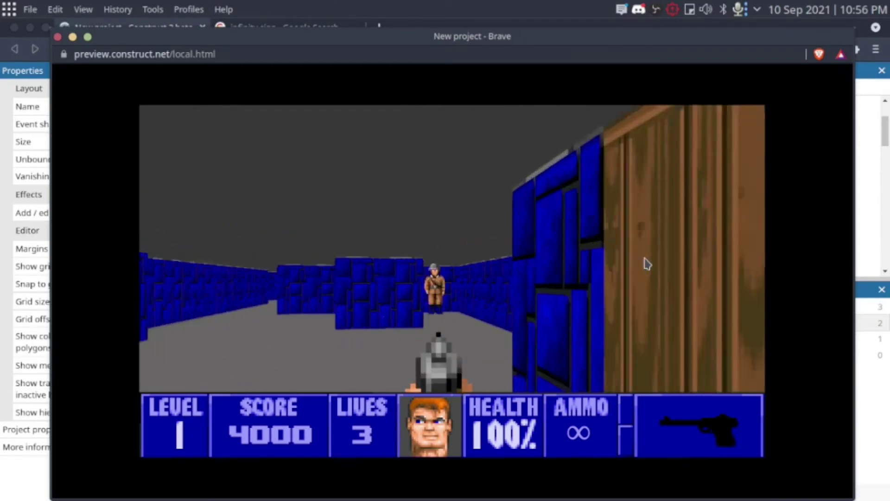
key("Up")
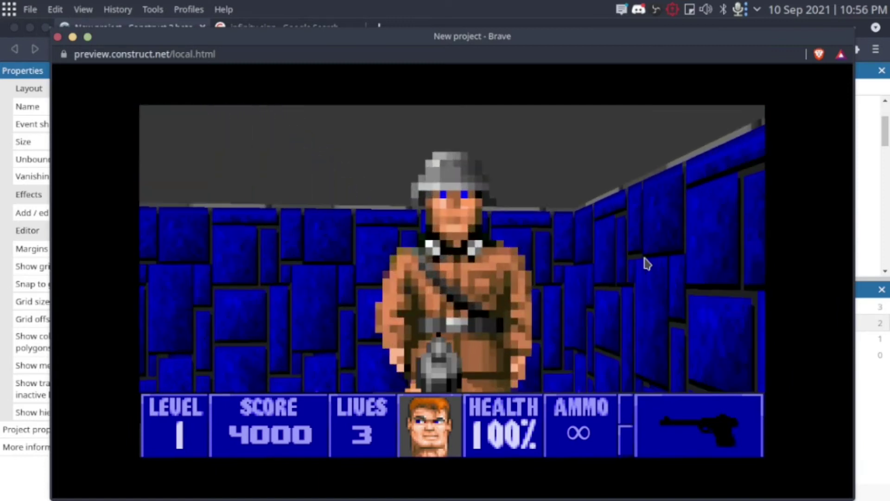
key("Up")
key("Down")
left_click(646, 258)
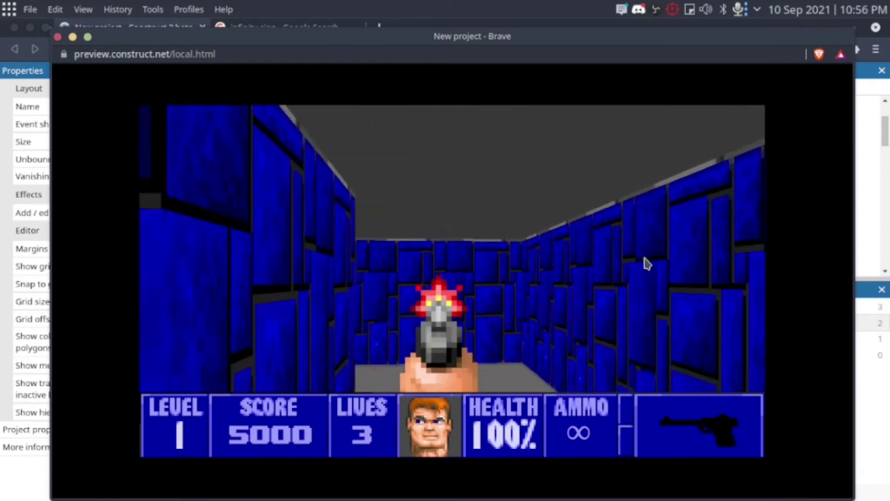
key("Left")
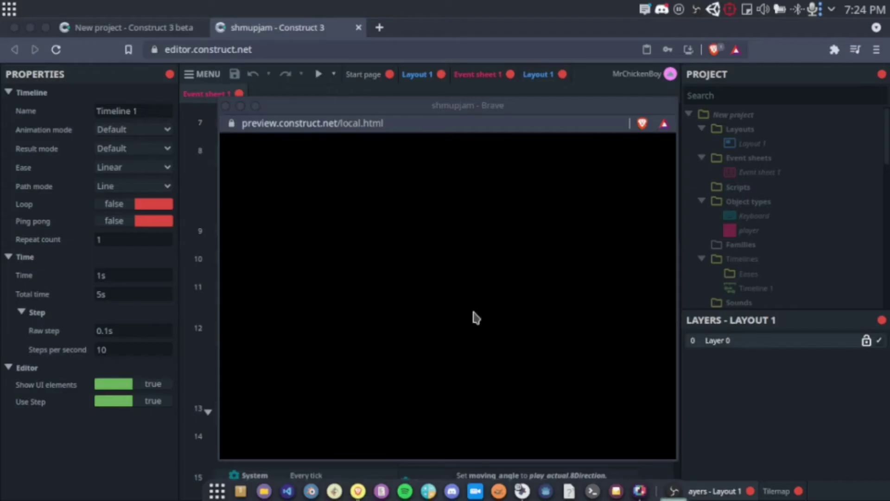
- Playtest the shmupjam game by steering the white ship around the pink enemies
key("Down")
key("Right")
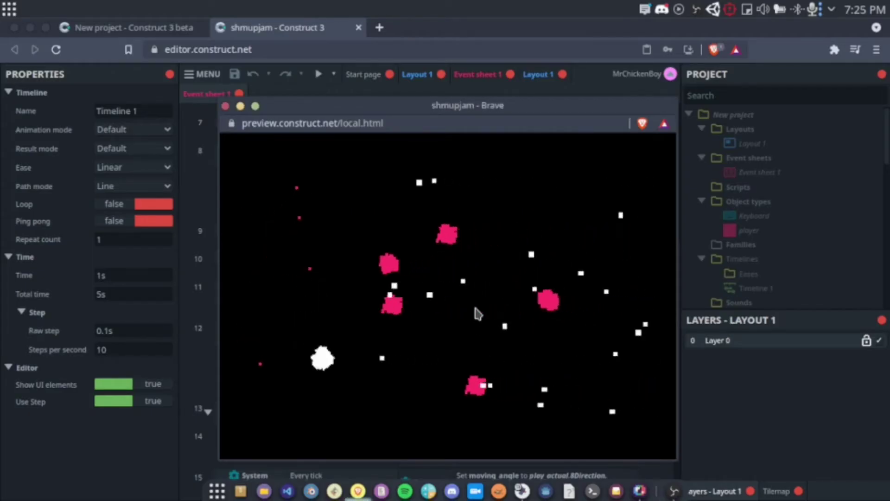
key("Left")
key("Right")
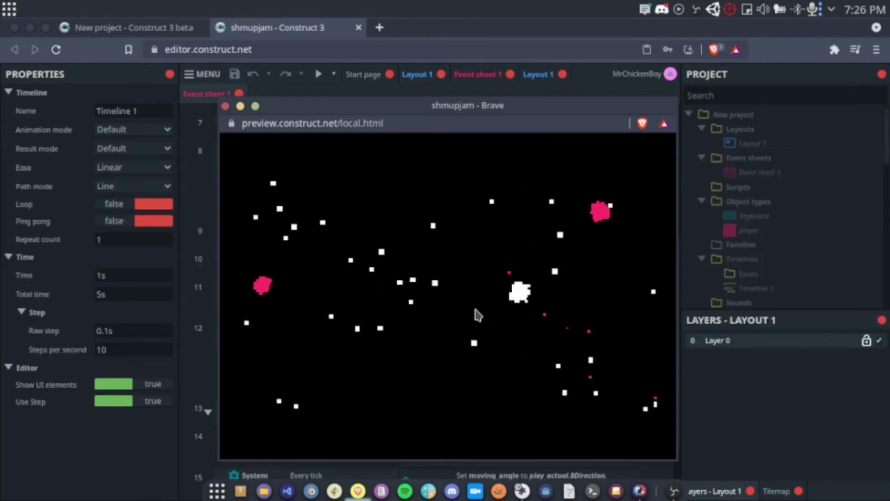
- Steer the white ship up and left while firing shots among the pink enemies
key("Up")
key("space")
key("Left")
key("space")
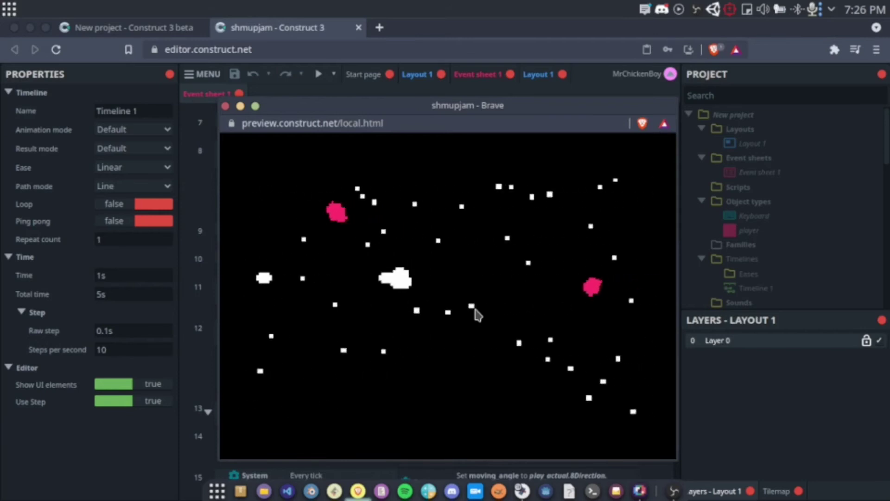
key("Up")
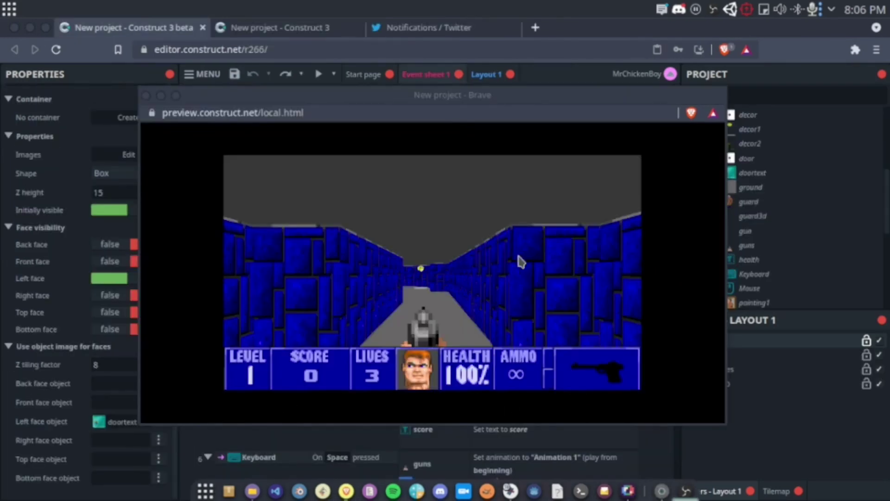
- Test the shooter version with the teal door by walking down the corridor and turning left at its end
left_click(518, 255)
key("w")
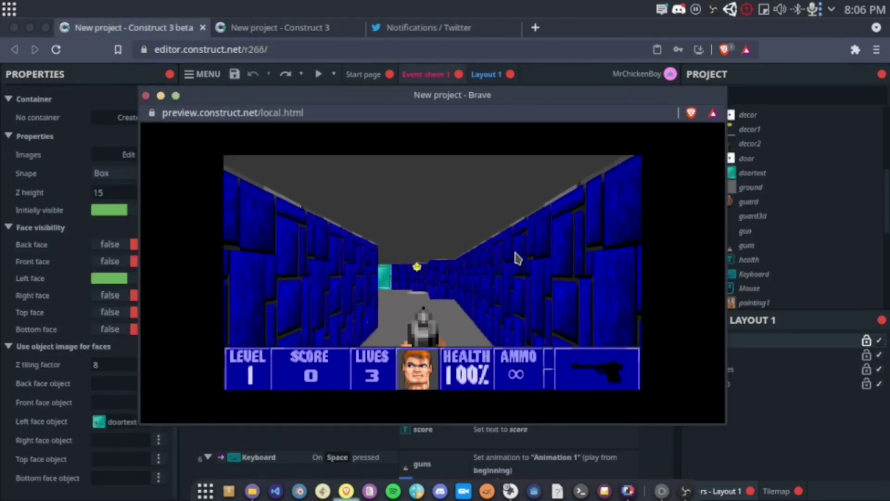
key("Left")
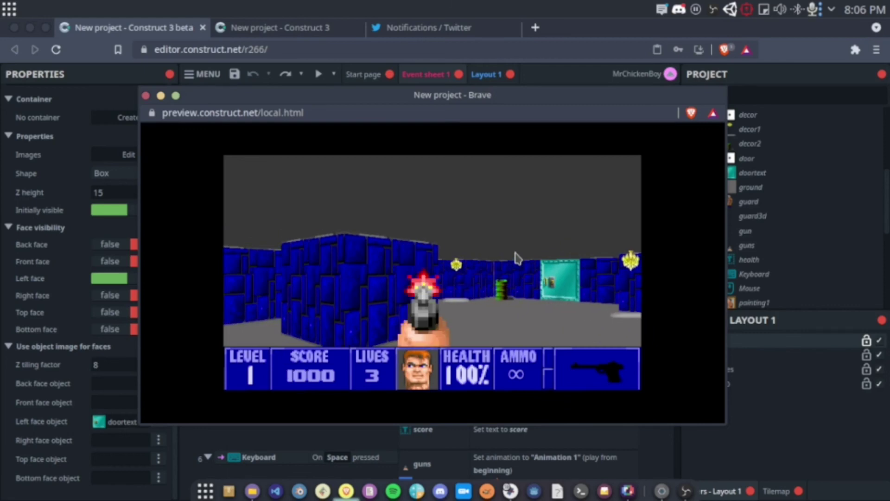
- Advance past the corner and shoot the guard standing in the left part of the blue room
key("Right")
key("Up")
key("Left")
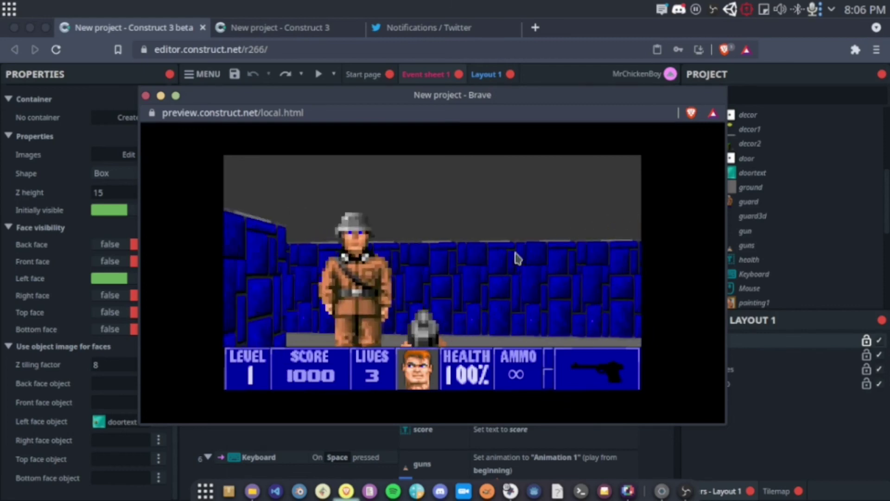
key("space")
- Approach the teal door, pass through it and shoot toward the wood-panelled room beyond
key("Right")
key("Up")
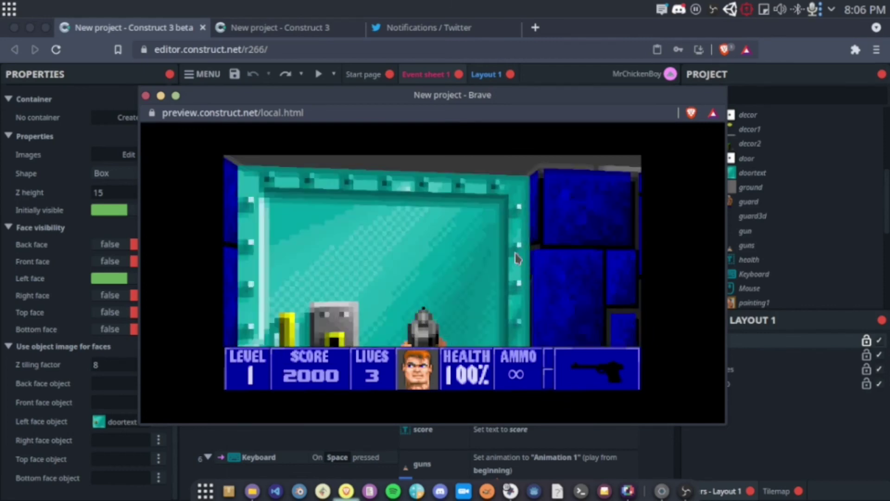
key("Right")
key("Left")
key("Up")
key("space")
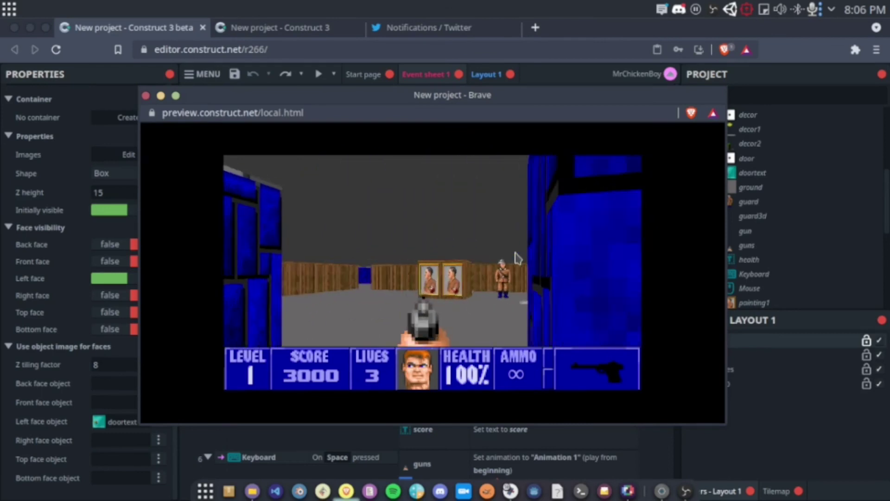
- Shoot the guard beside the paintings and turn right toward the green barrel
key("Right")
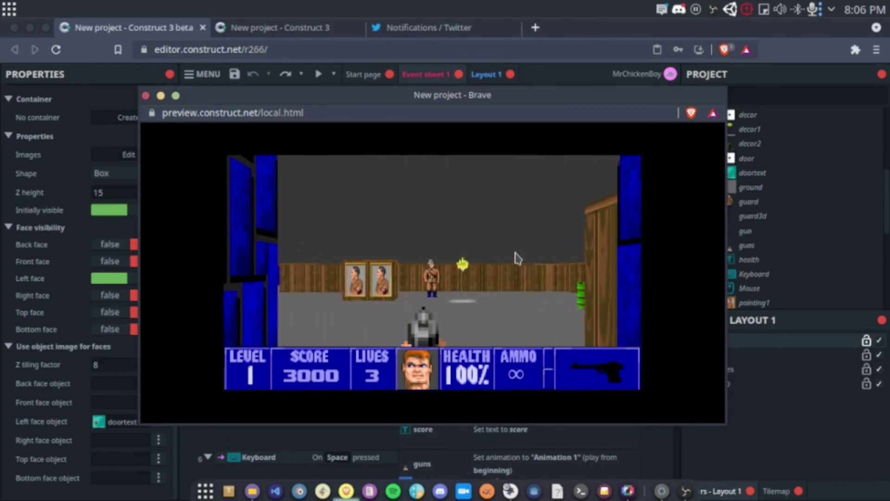
key("space")
key("Right")
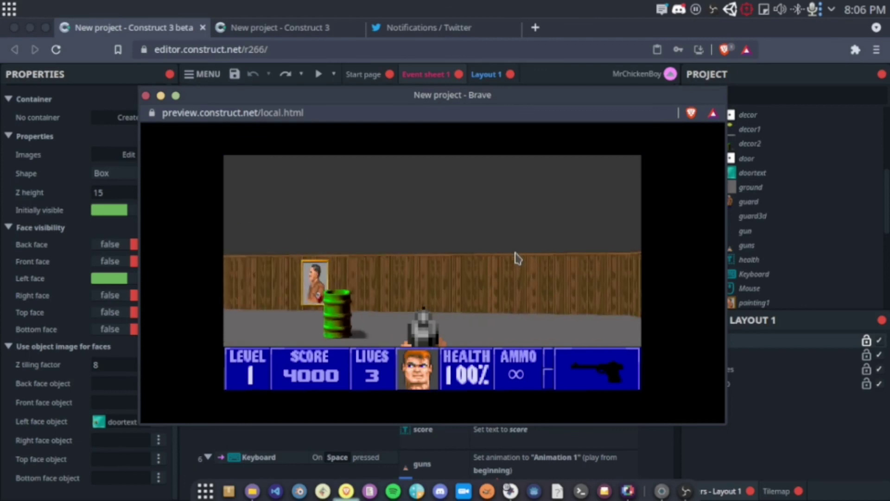